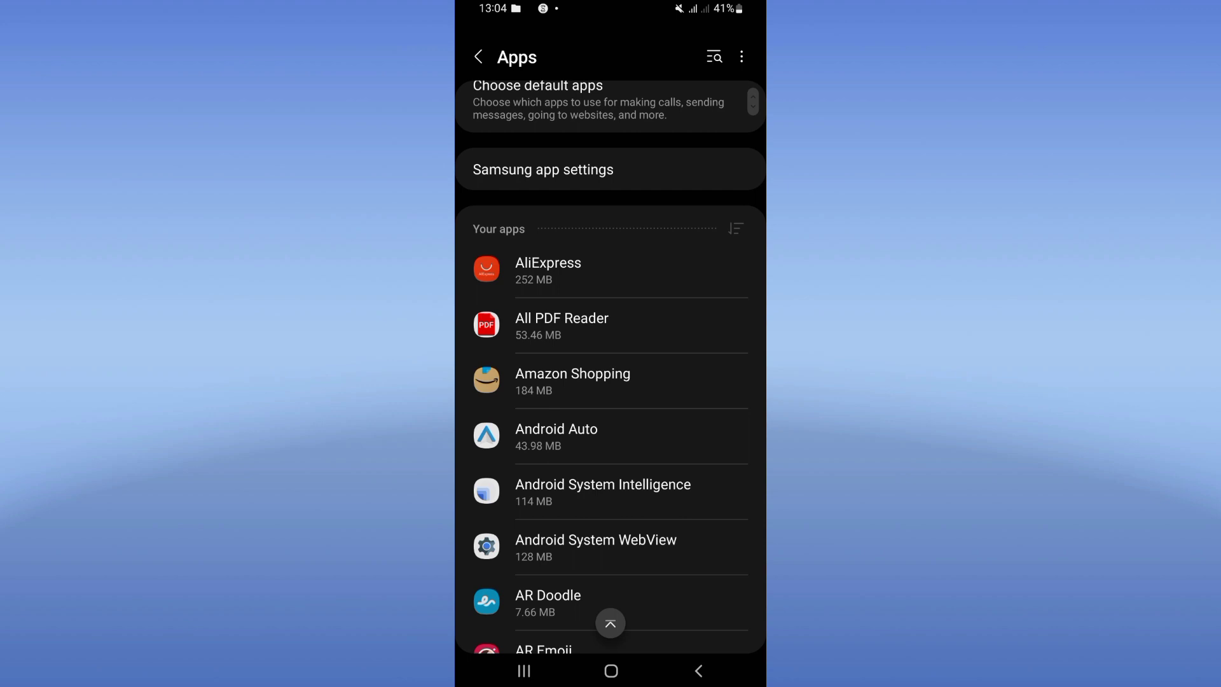
pyautogui.write('tele')
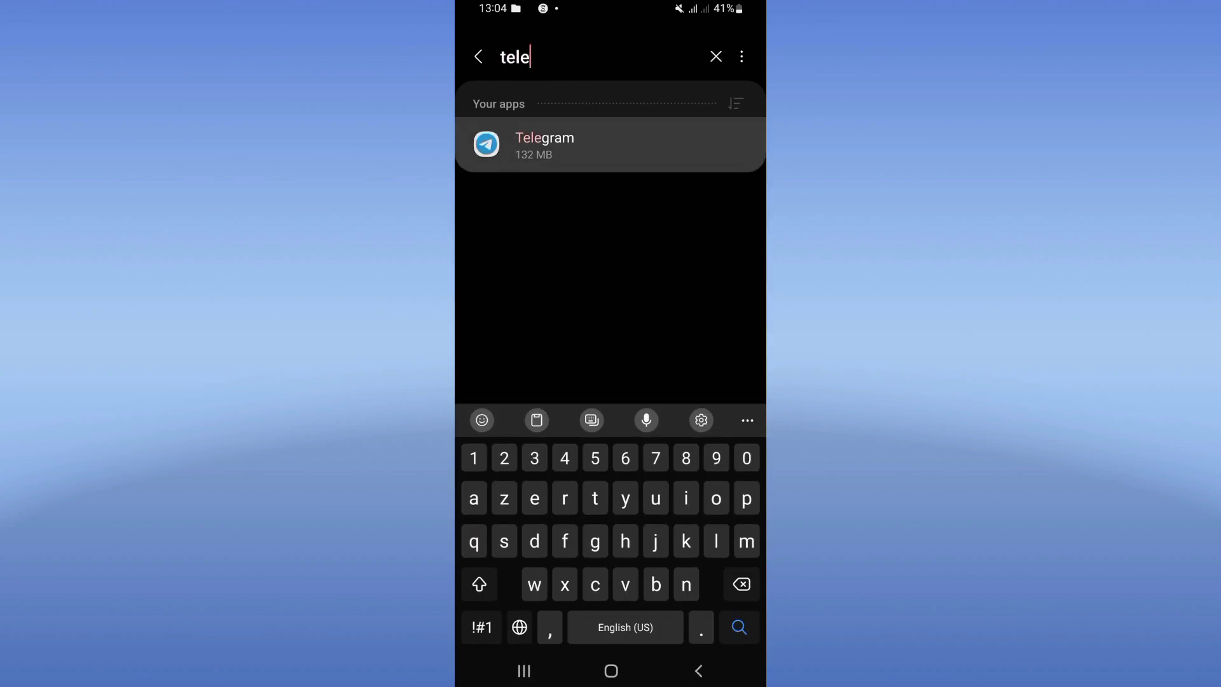
# - Open Telegram's App info and review its storage usage
pyautogui.click(544, 143)
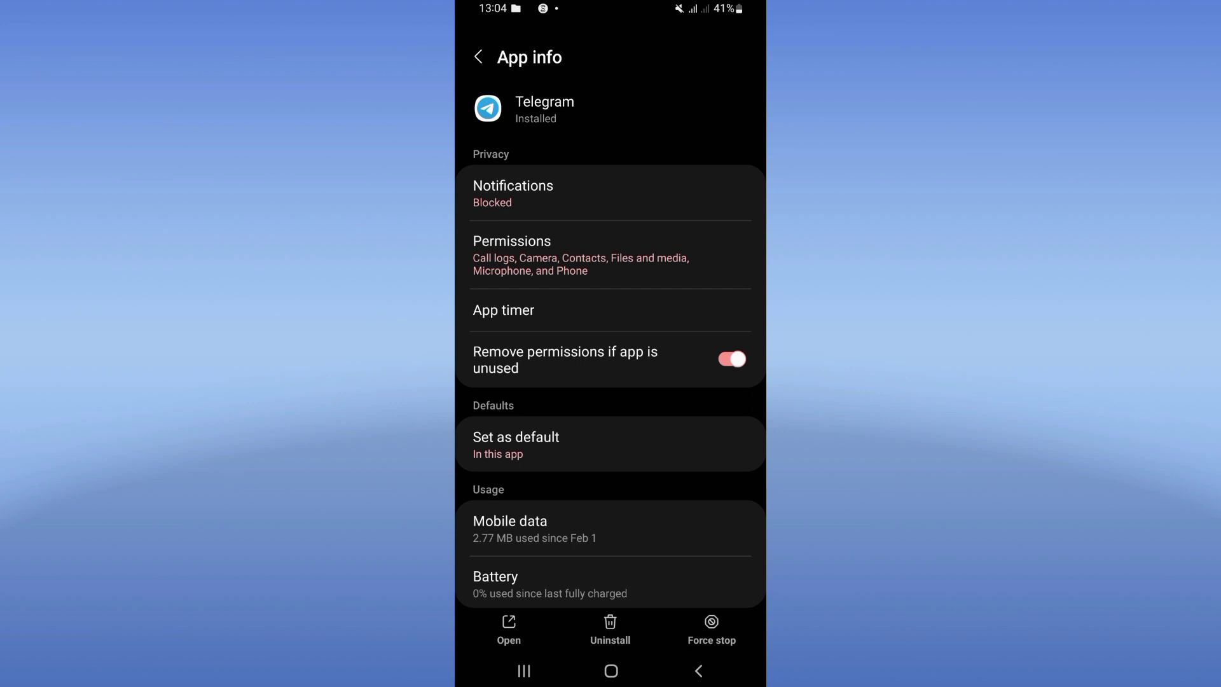
pyautogui.scroll(-5, 610, 343)
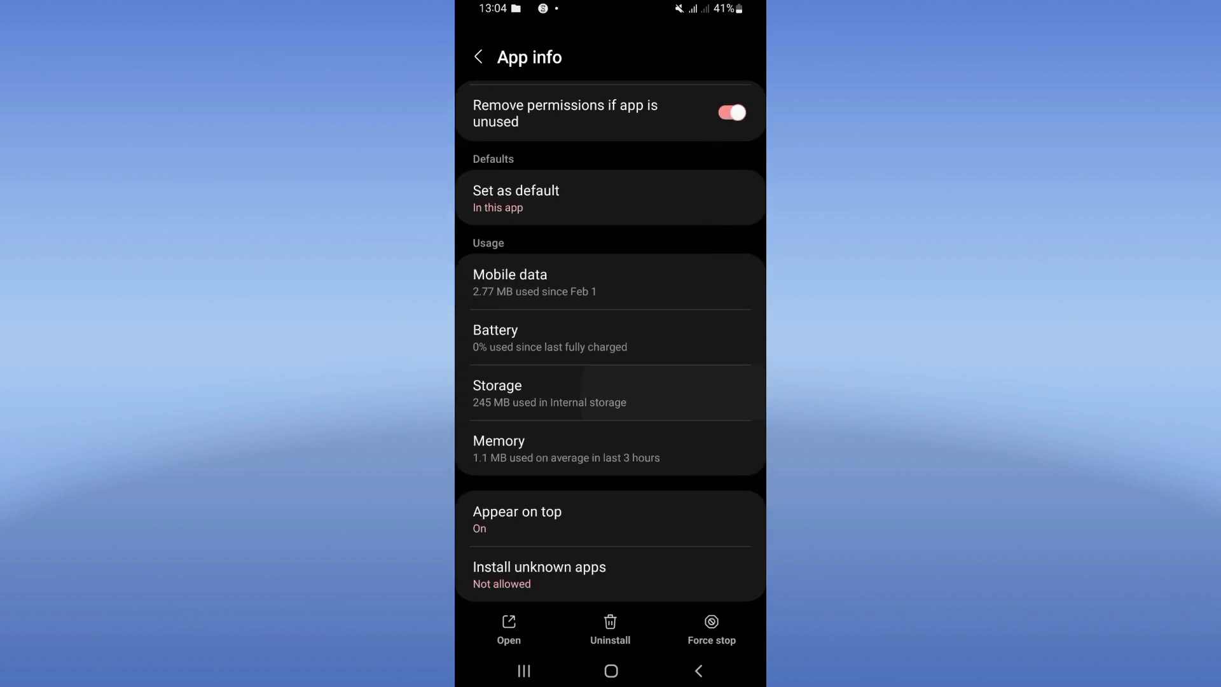
pyautogui.click(534, 393)
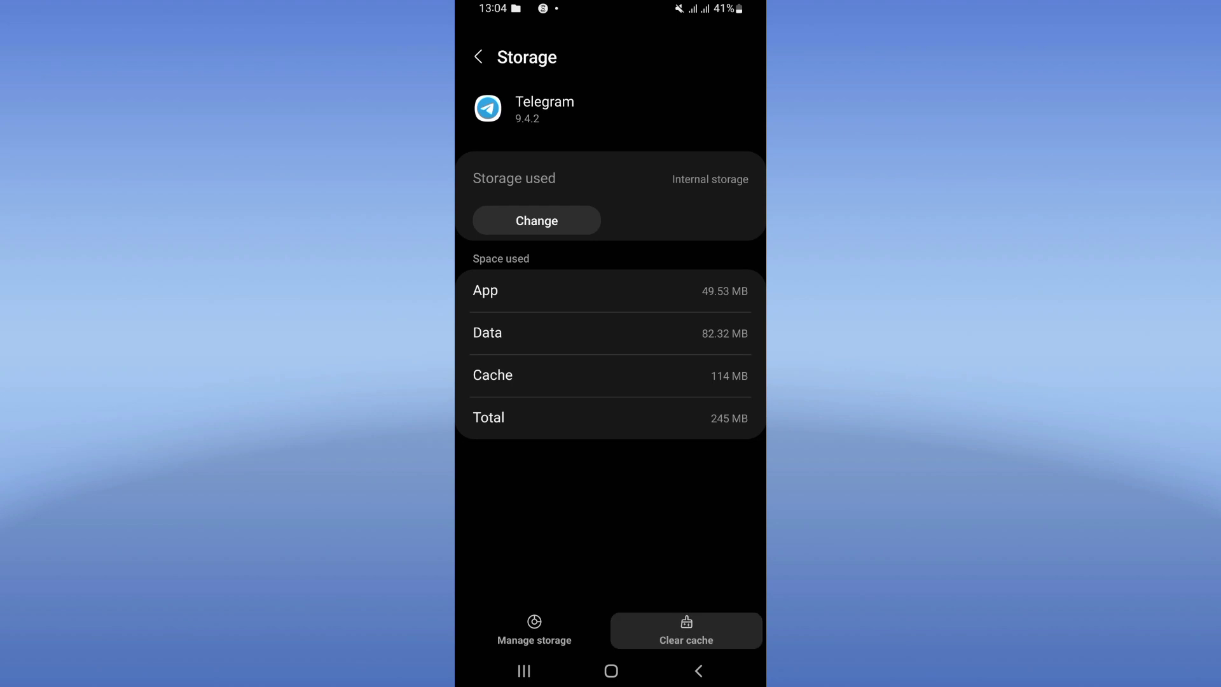
pyautogui.click(699, 671)
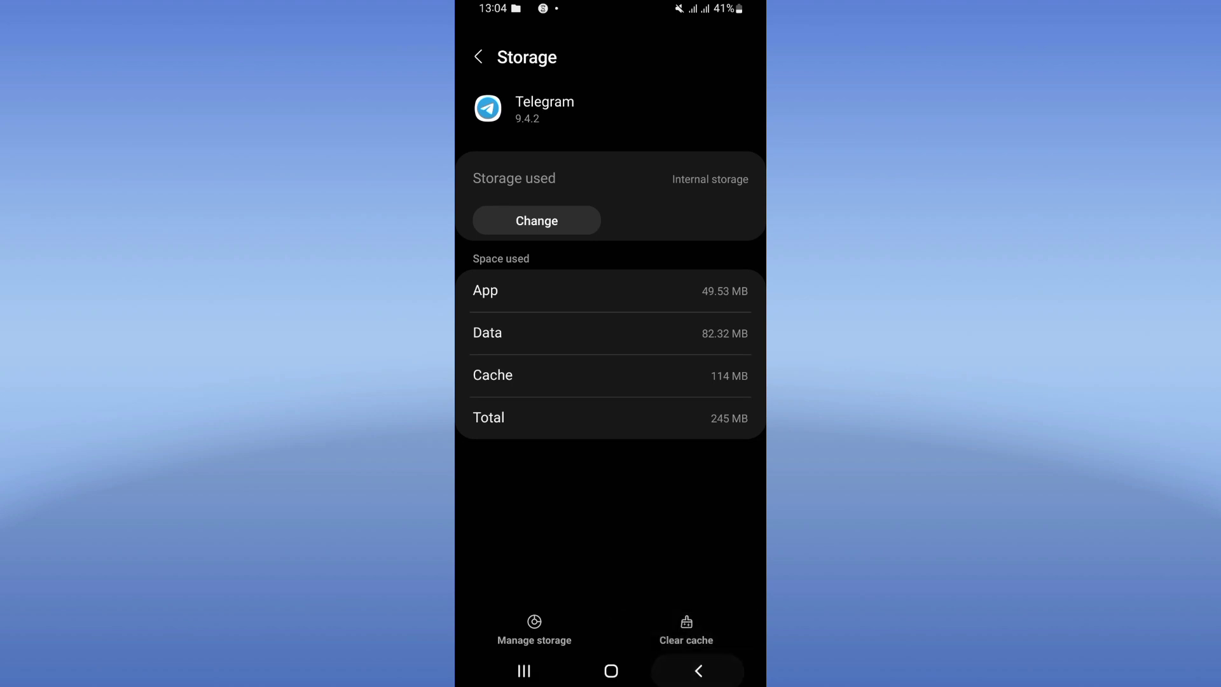
# - Force-stop Telegram, keep its battery usage Optimized, and return to the home screen
pyautogui.click(712, 630)
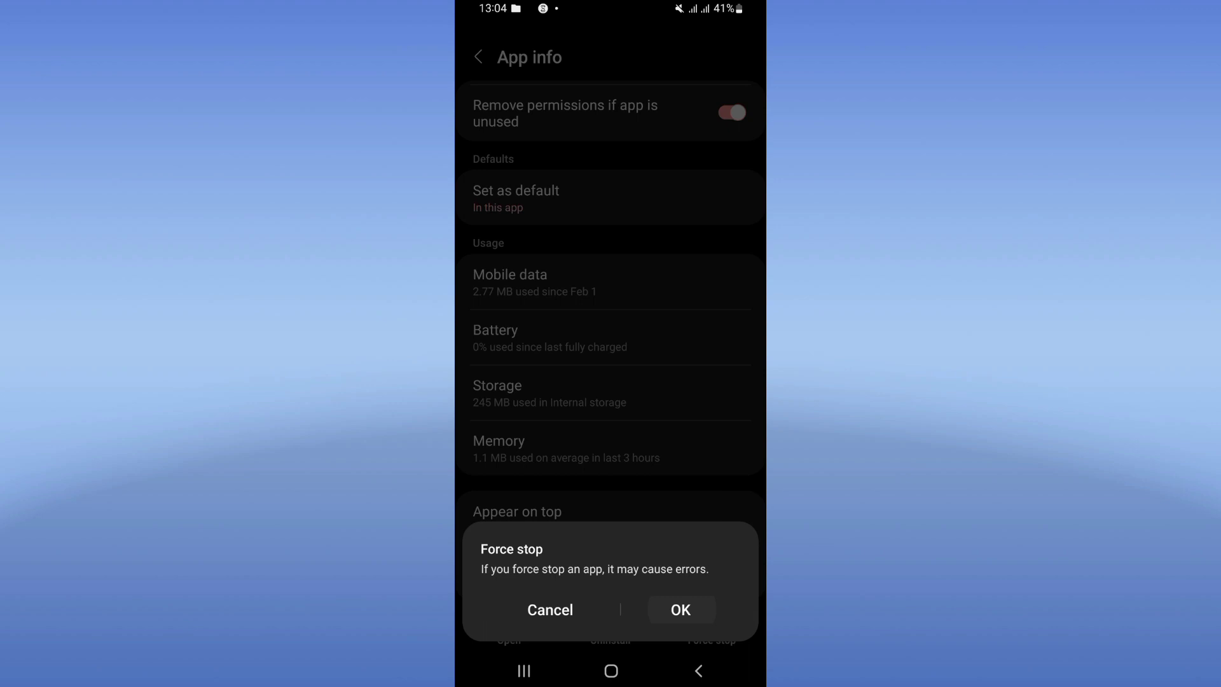
pyautogui.click(680, 610)
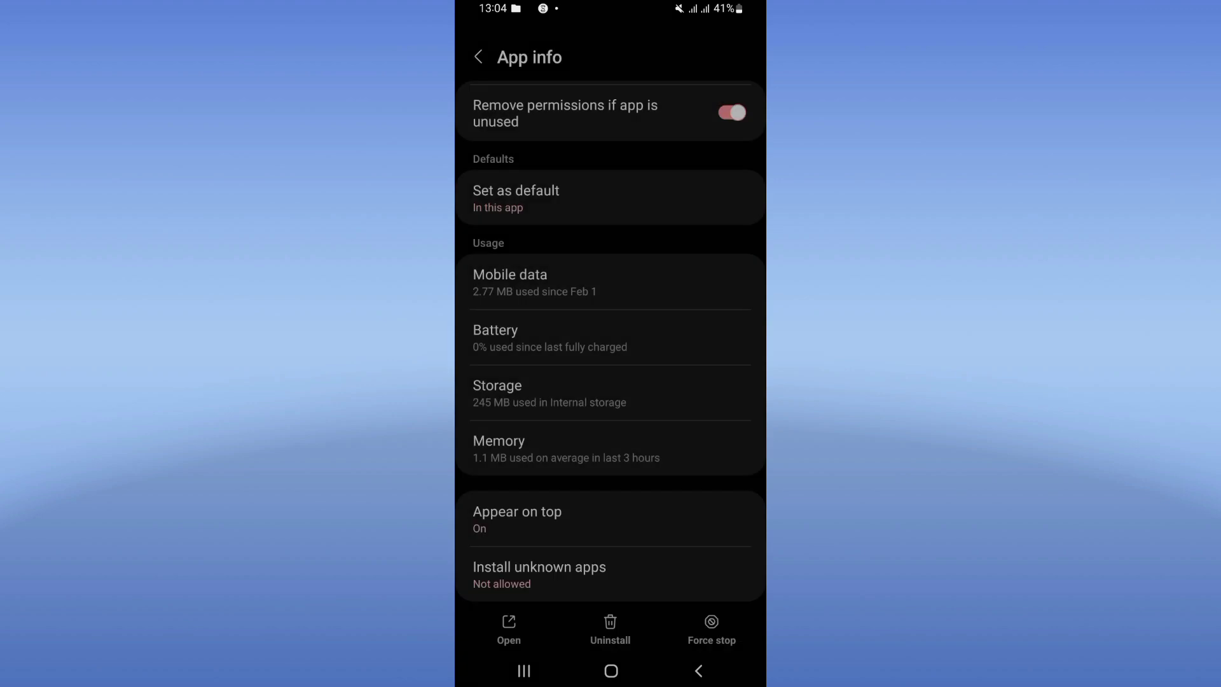
pyautogui.click(612, 338)
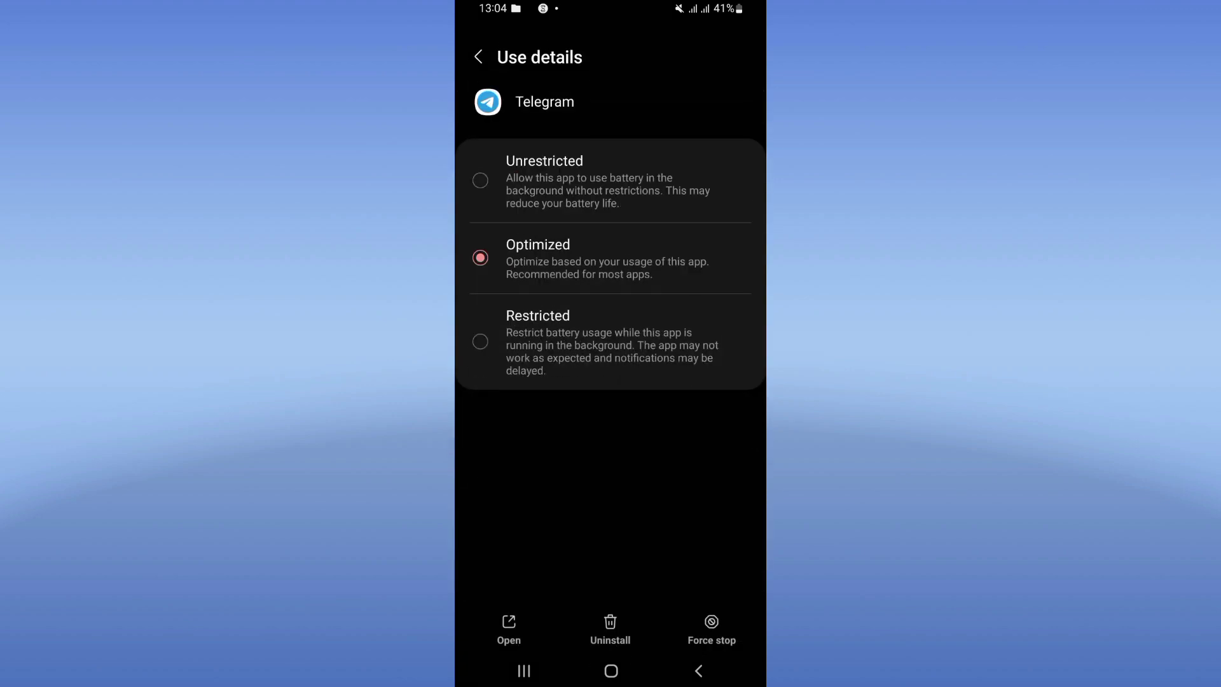
pyautogui.click(611, 258)
pyautogui.click(610, 258)
pyautogui.click(612, 671)
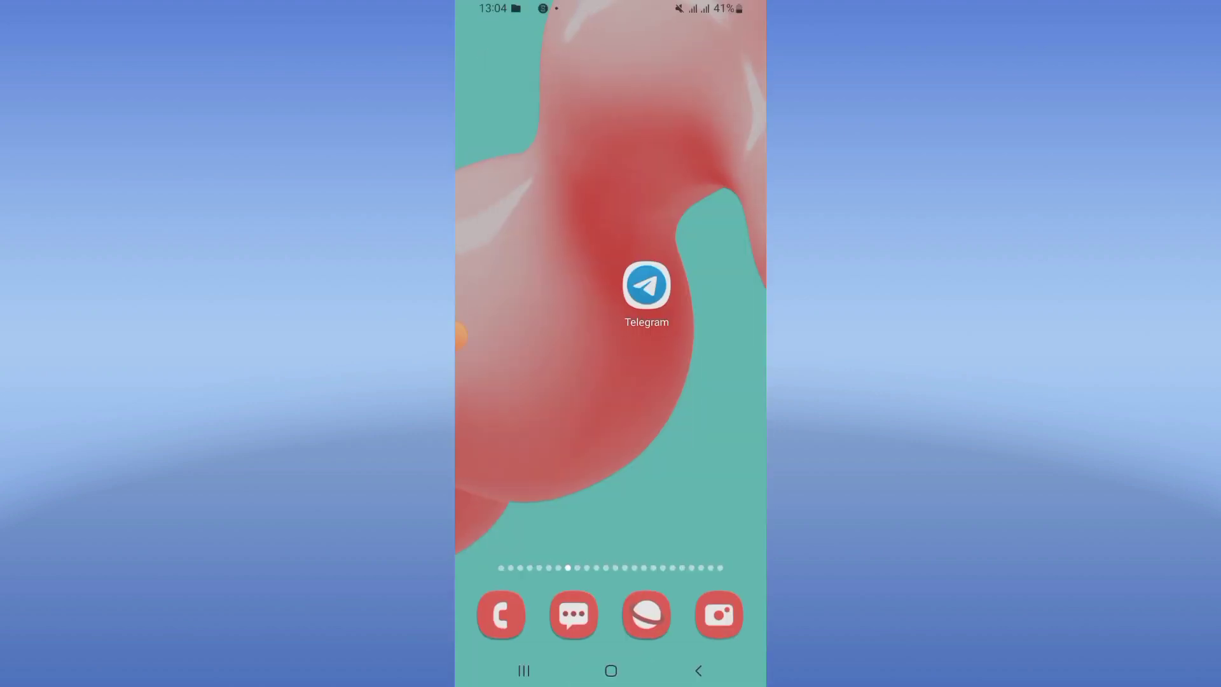
pyautogui.moveTo(611, 524); pyautogui.dragTo(611, 238)
pyautogui.moveTo(460, 336); pyautogui.dragTo(749, 165)
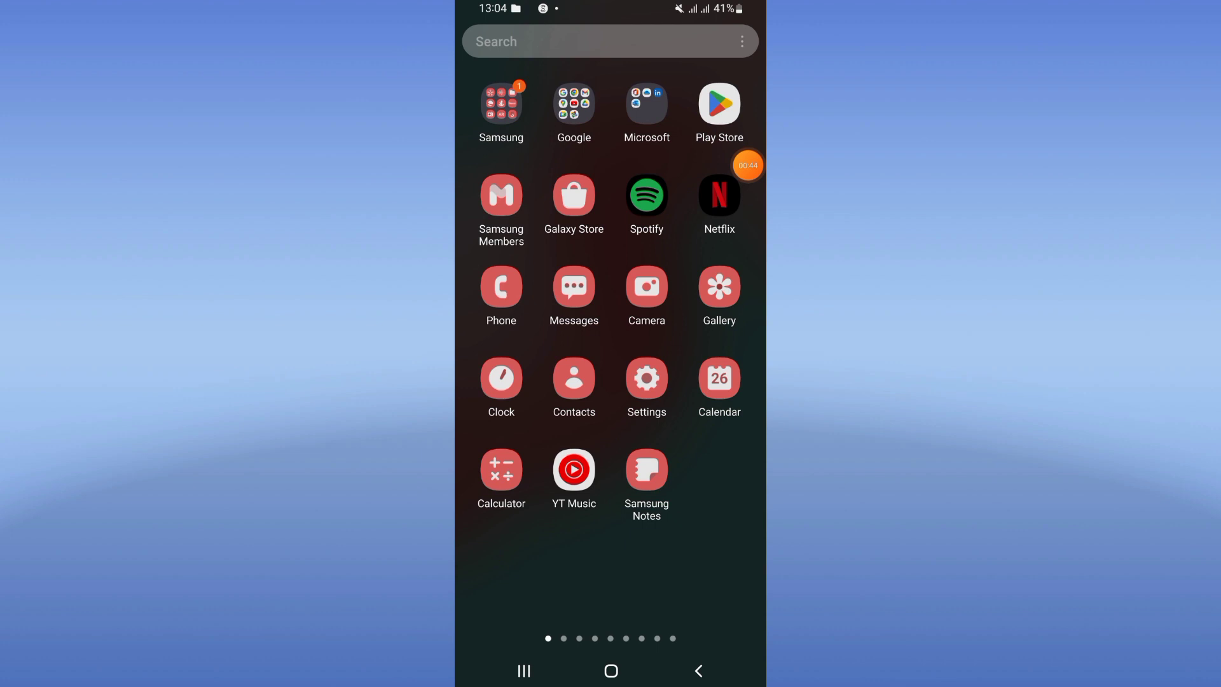
pyautogui.click(611, 671)
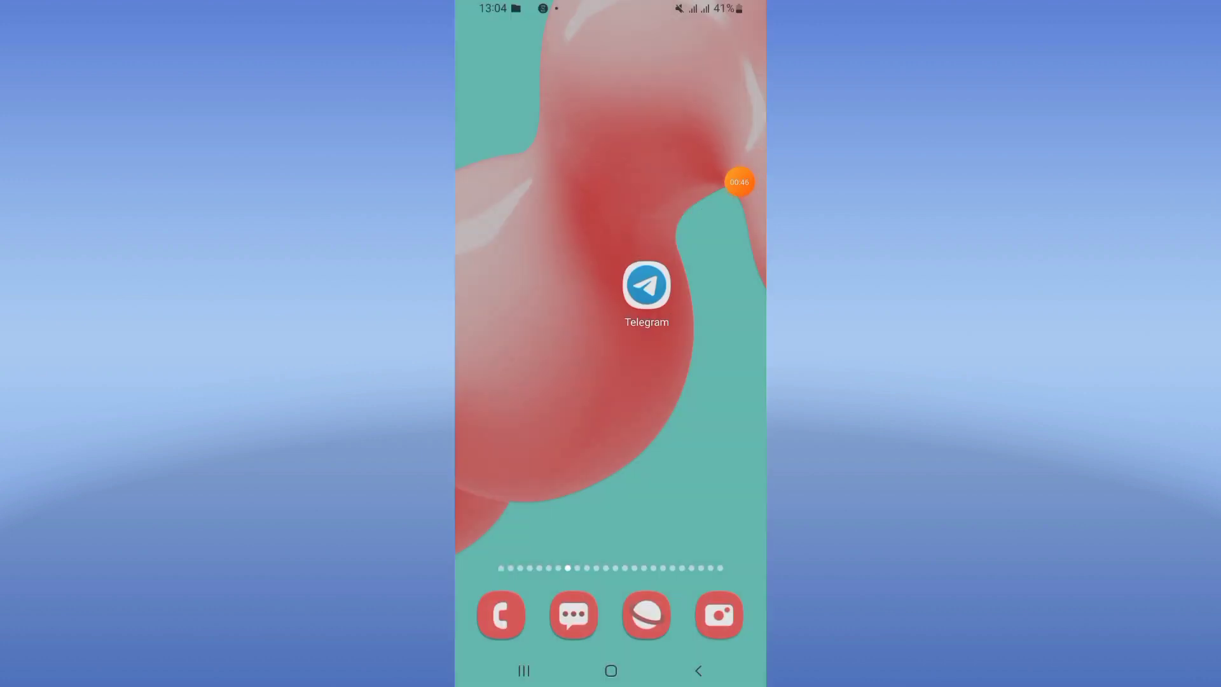
pyautogui.moveTo(735, 181)
pyautogui.mouseDown()
pyautogui.moveTo(595, 325)
pyautogui.moveTo(473, 307)
pyautogui.mouseUp()
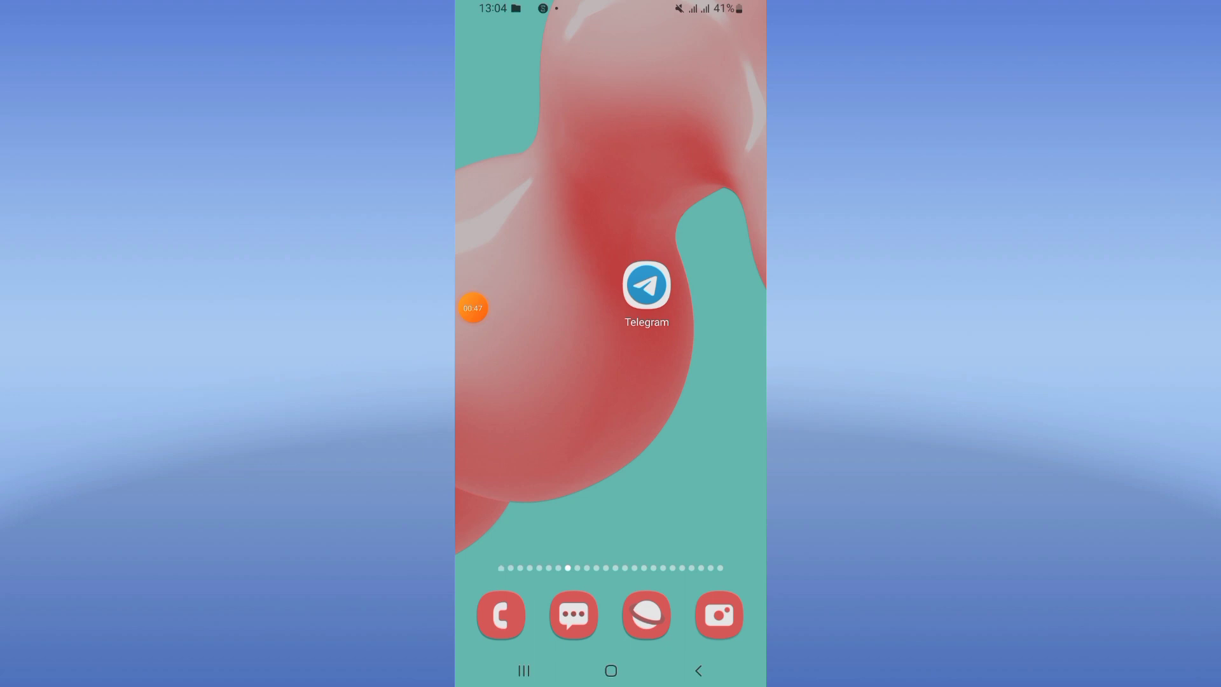
pyautogui.press('XF86PowerOff')
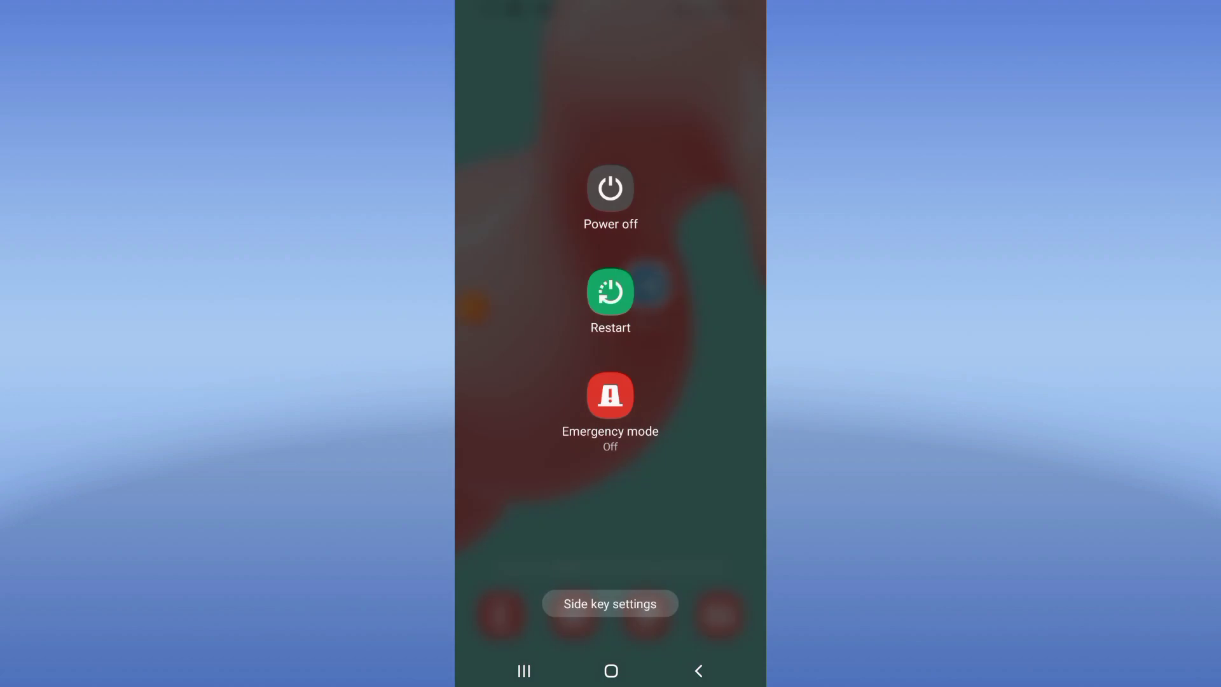
pyautogui.press('Escape')
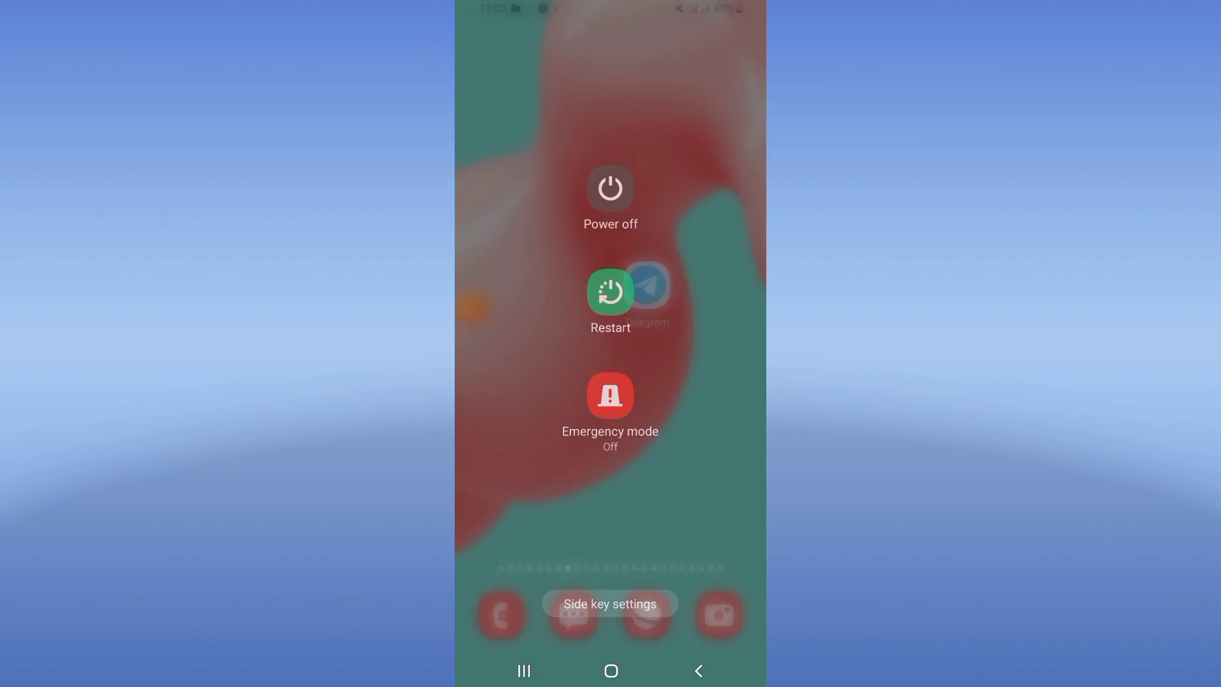
pyautogui.moveTo(461, 307); pyautogui.dragTo(748, 271)
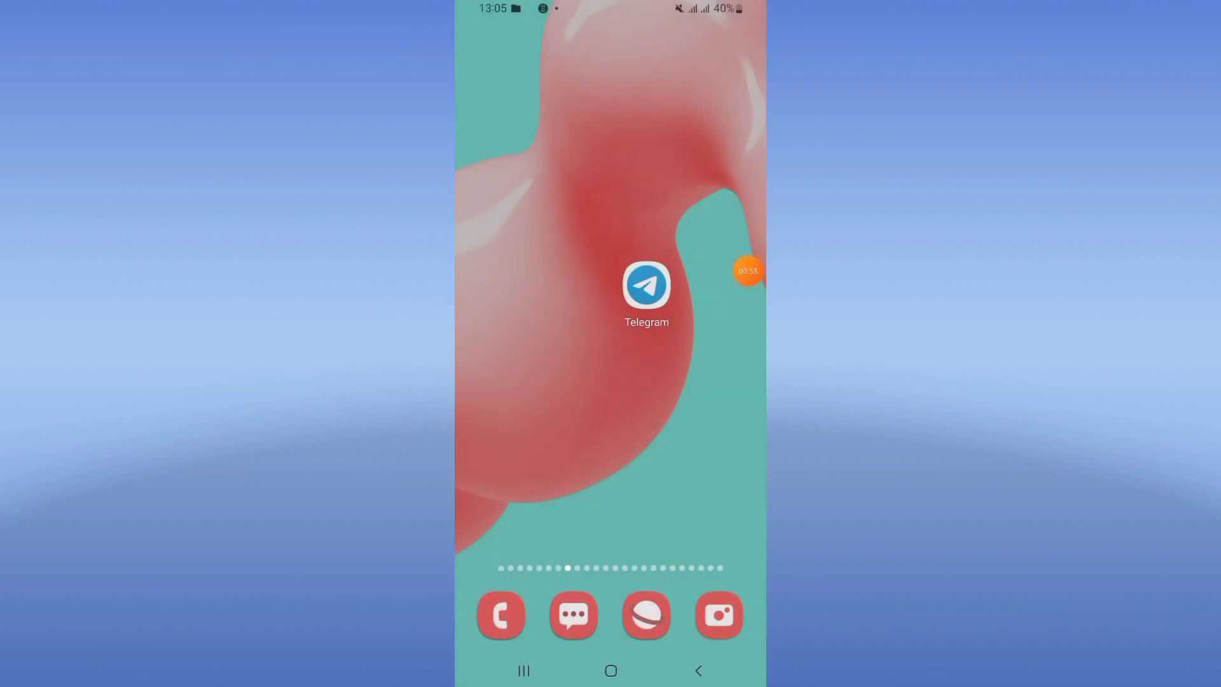